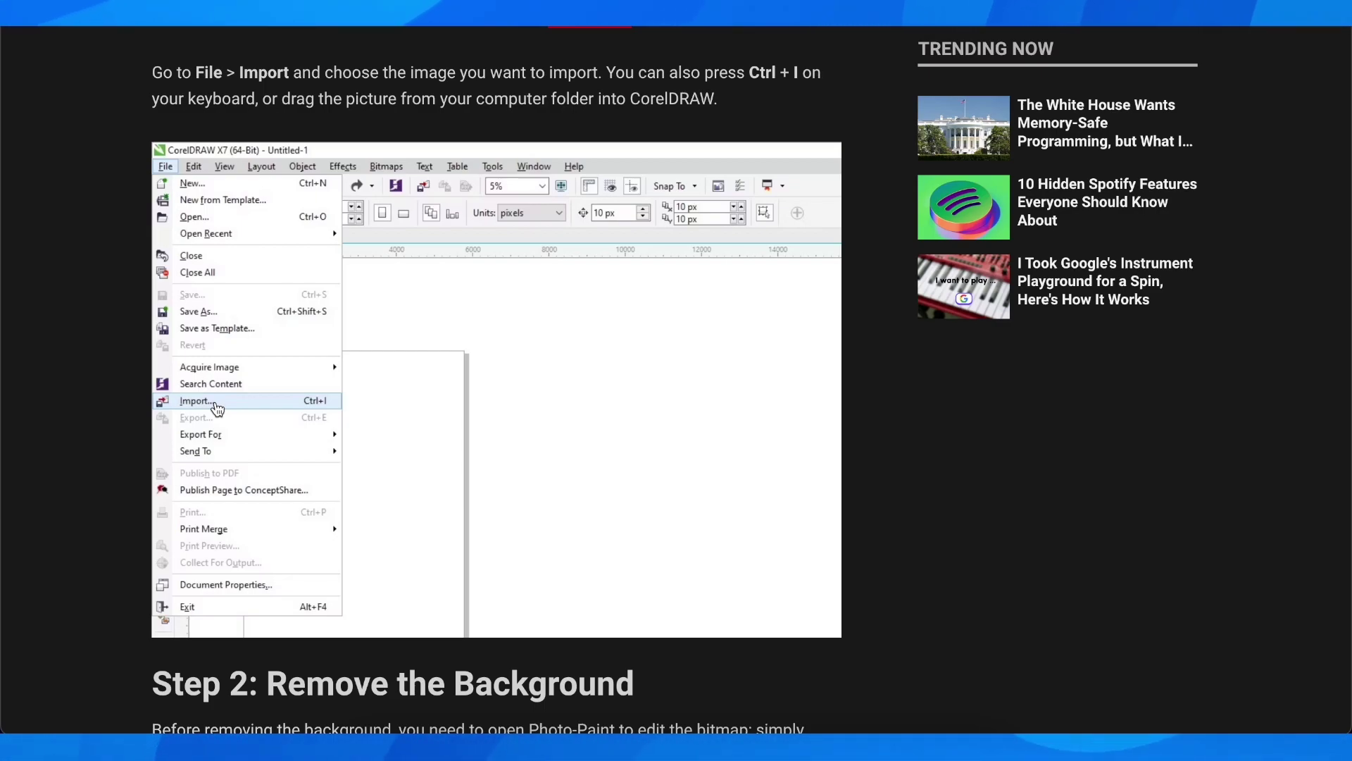
scroll(301, 441, down, 1)
scroll(301, 442, down, 5)
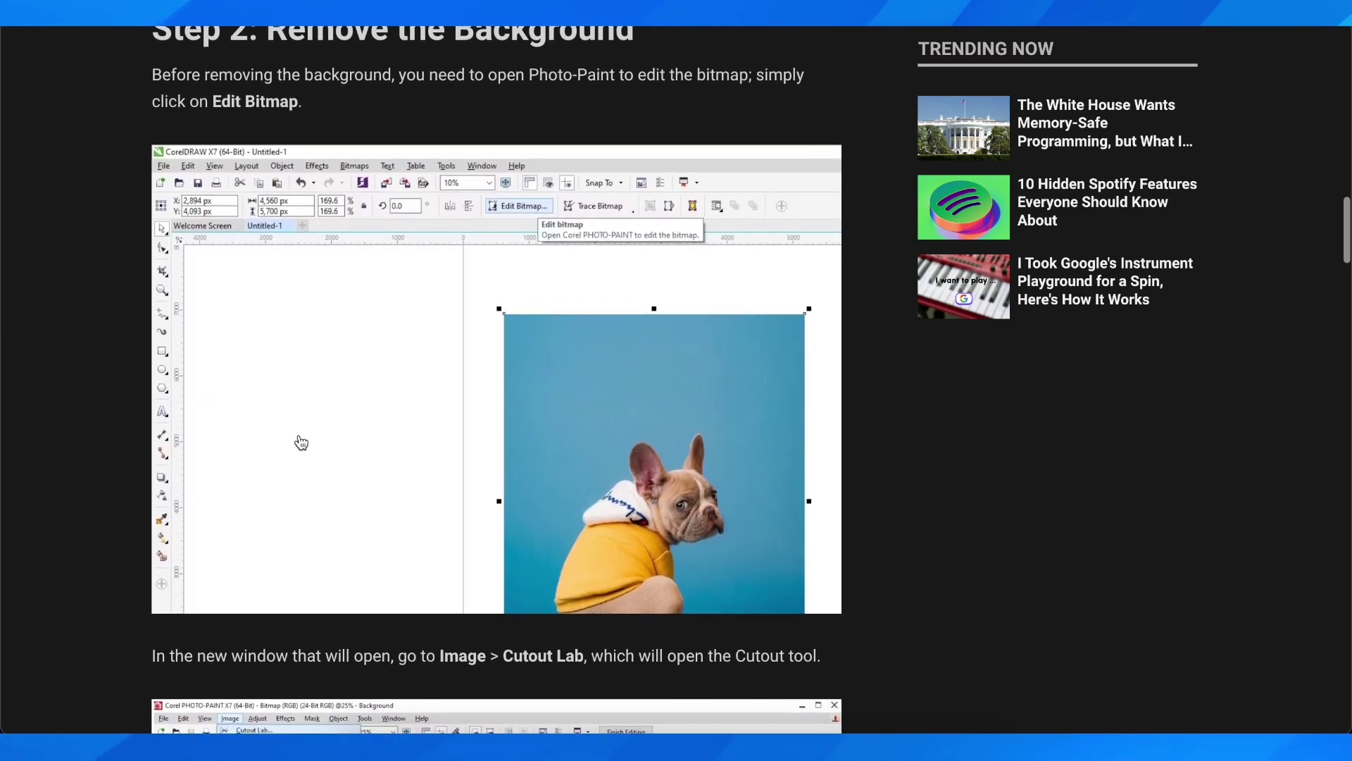
scroll(300, 442, up, 1)
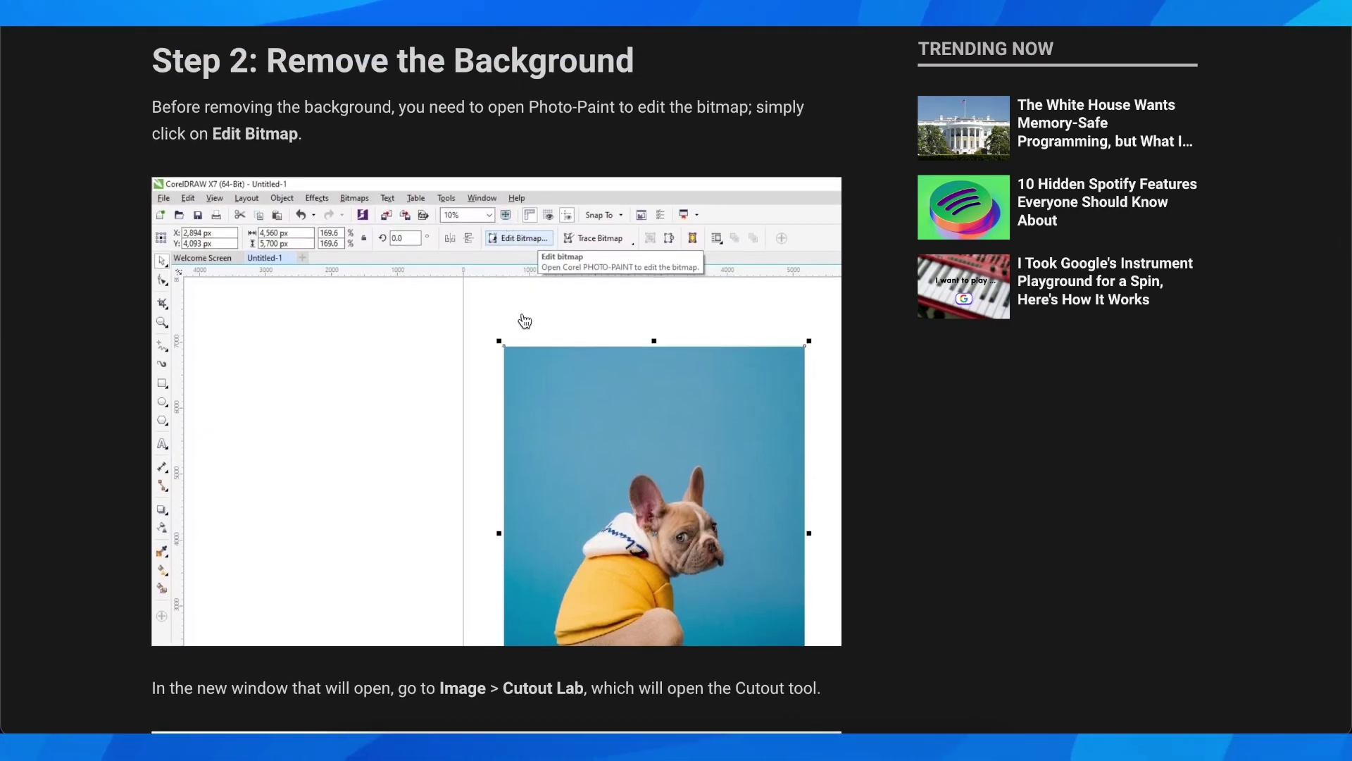
scroll(508, 339, down, 4)
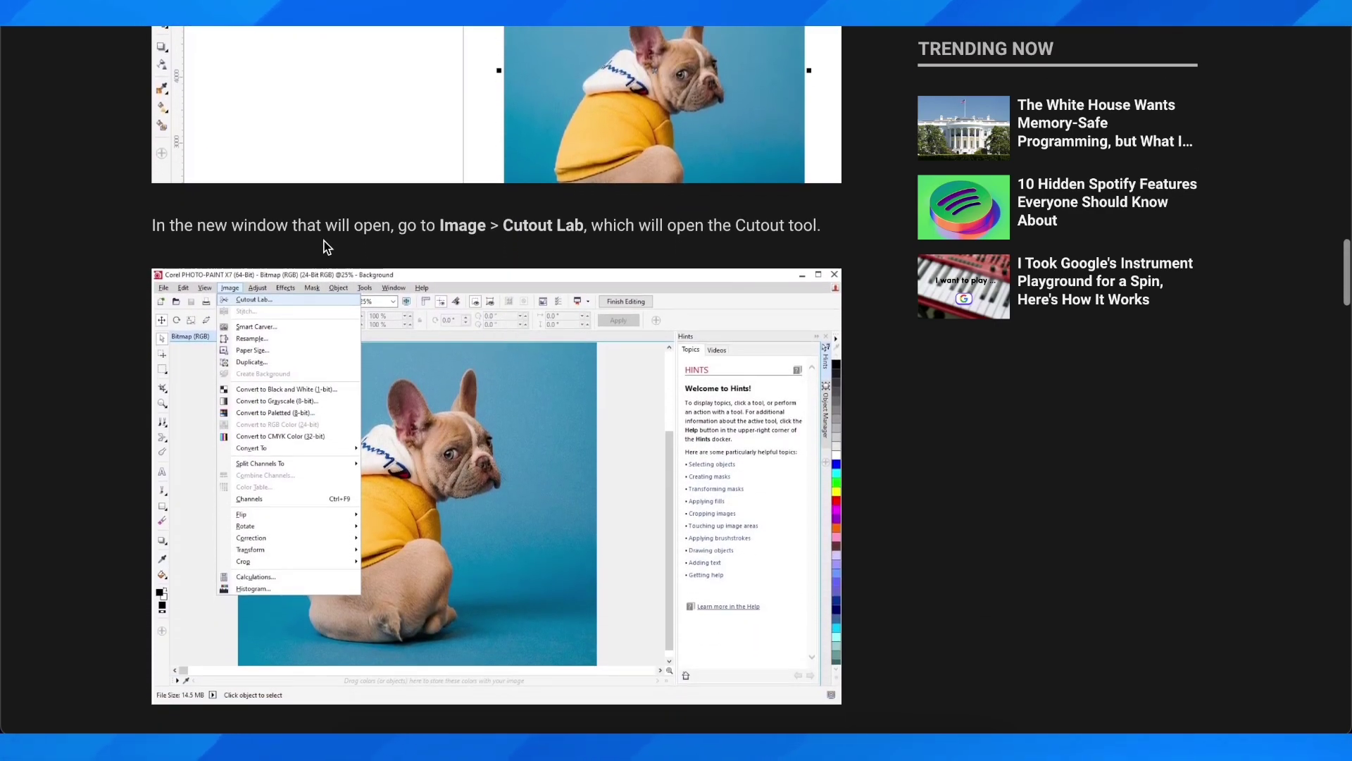
scroll(329, 248, down, 1)
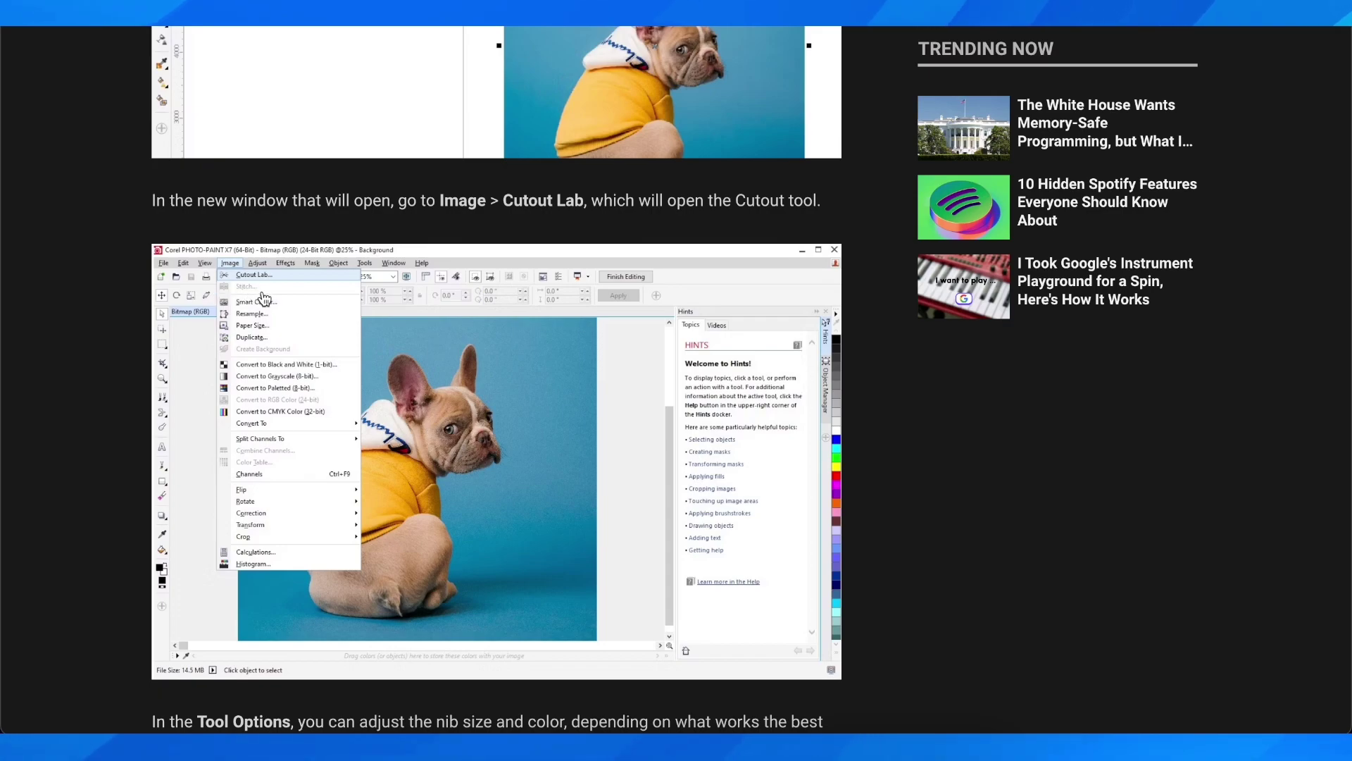
scroll(496, 423, down, 5)
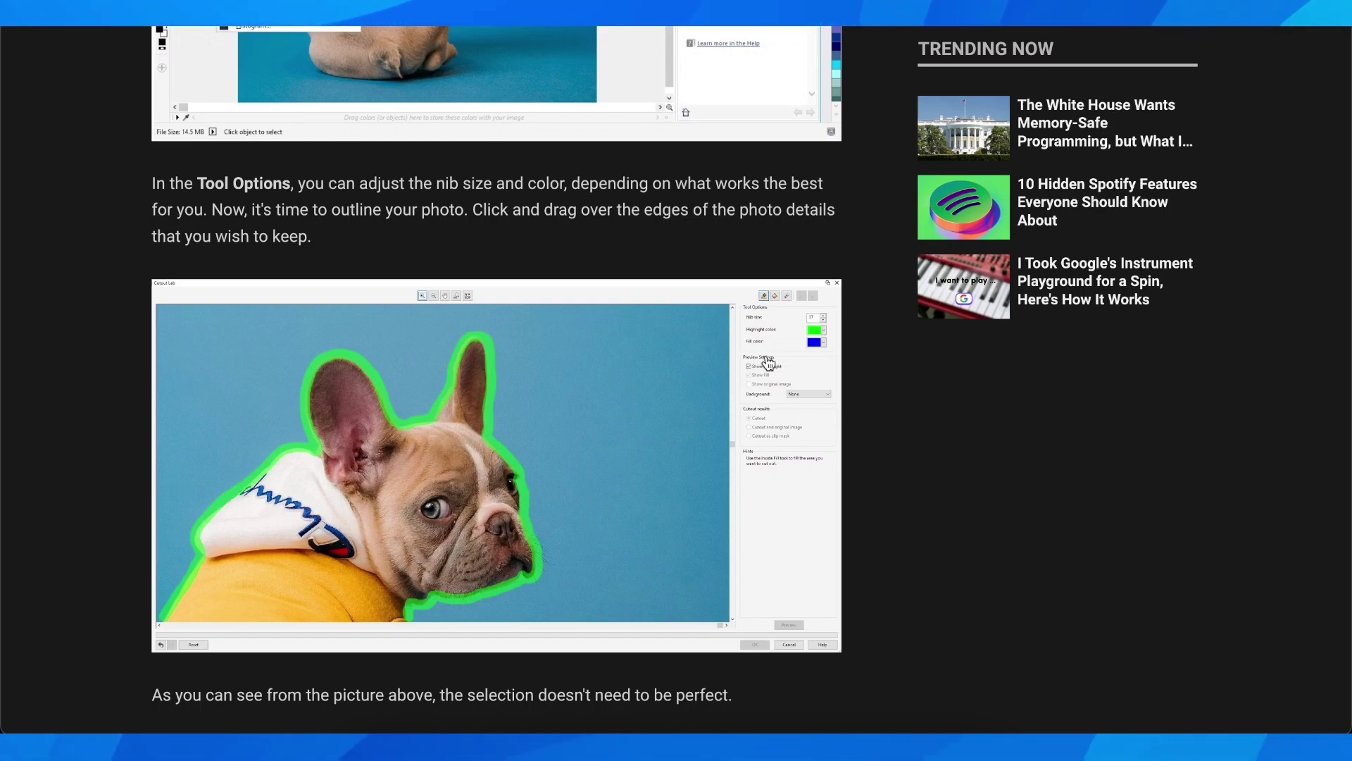
scroll(715, 384, down, 3)
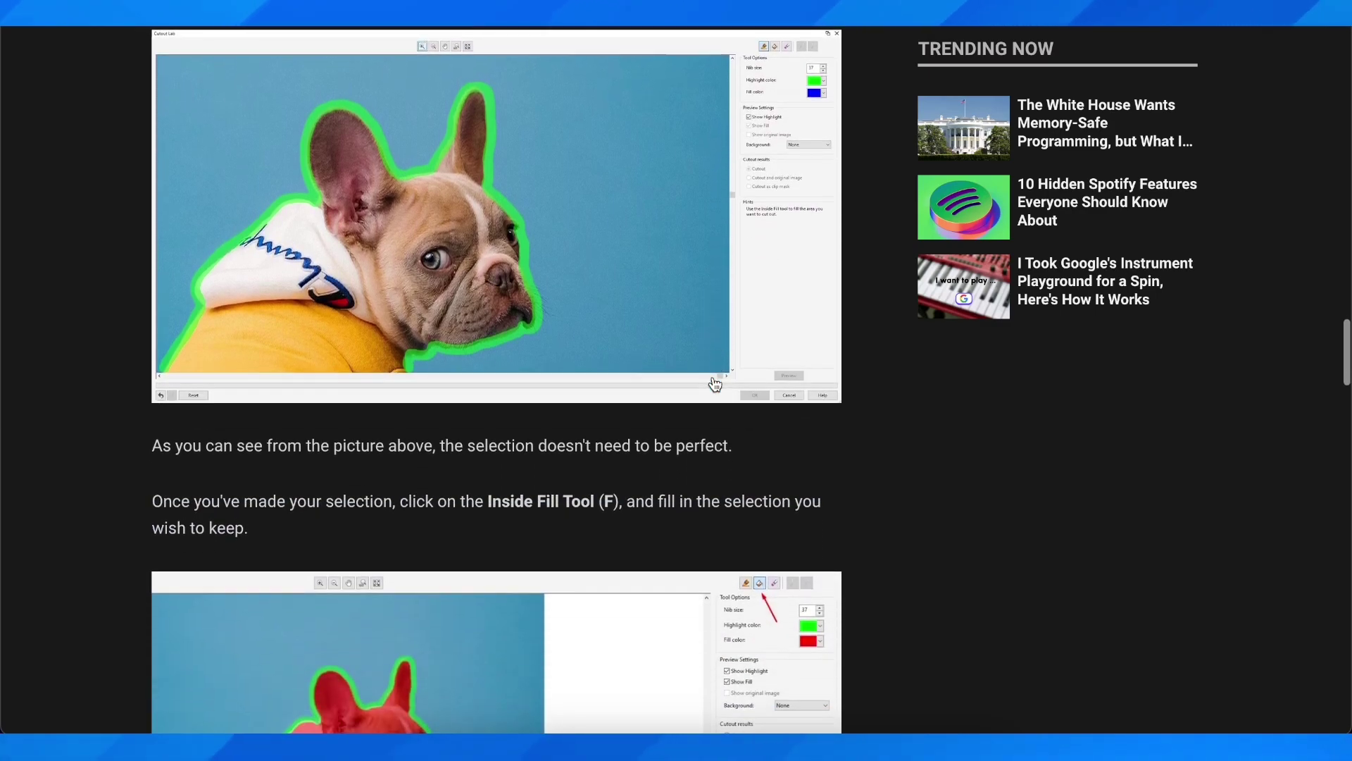
scroll(715, 384, down, 2)
scroll(439, 336, up, 3)
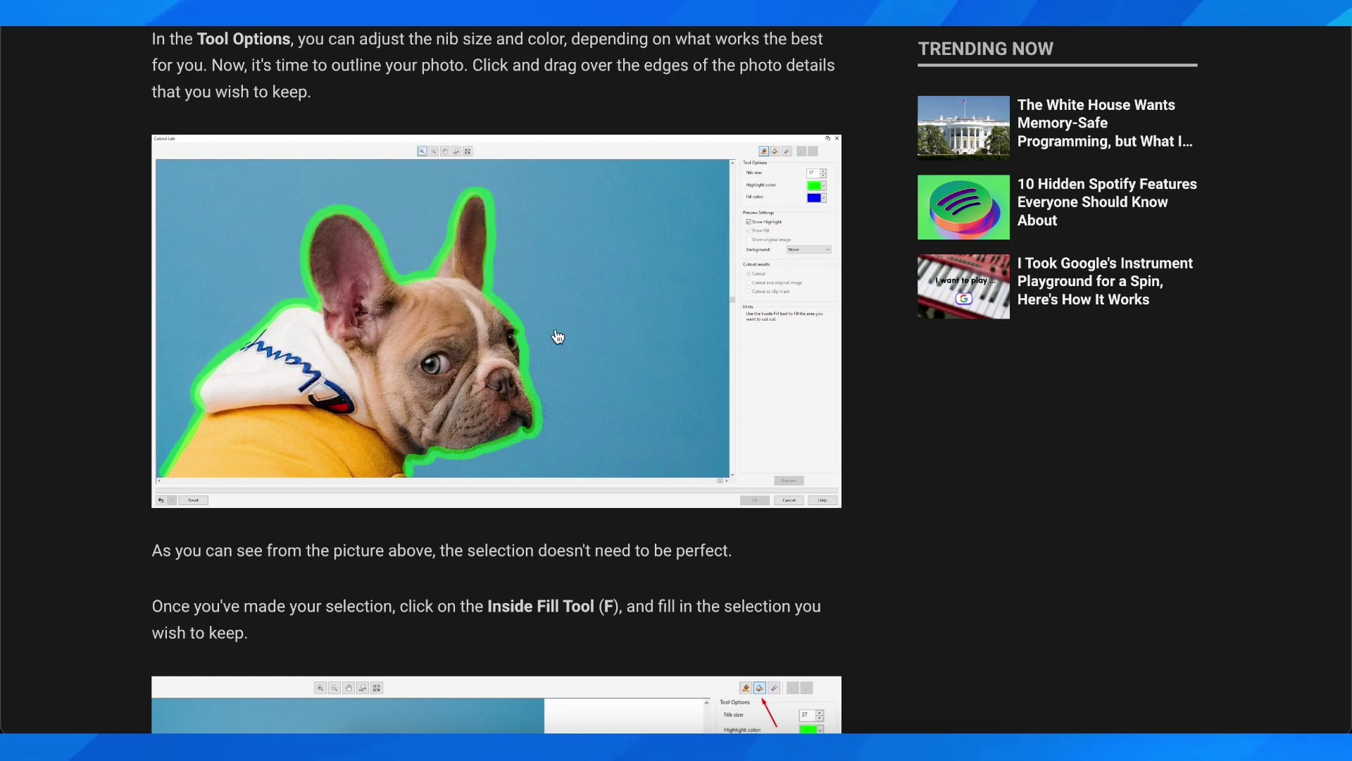
scroll(530, 424, down, 3)
scroll(530, 424, down, 1)
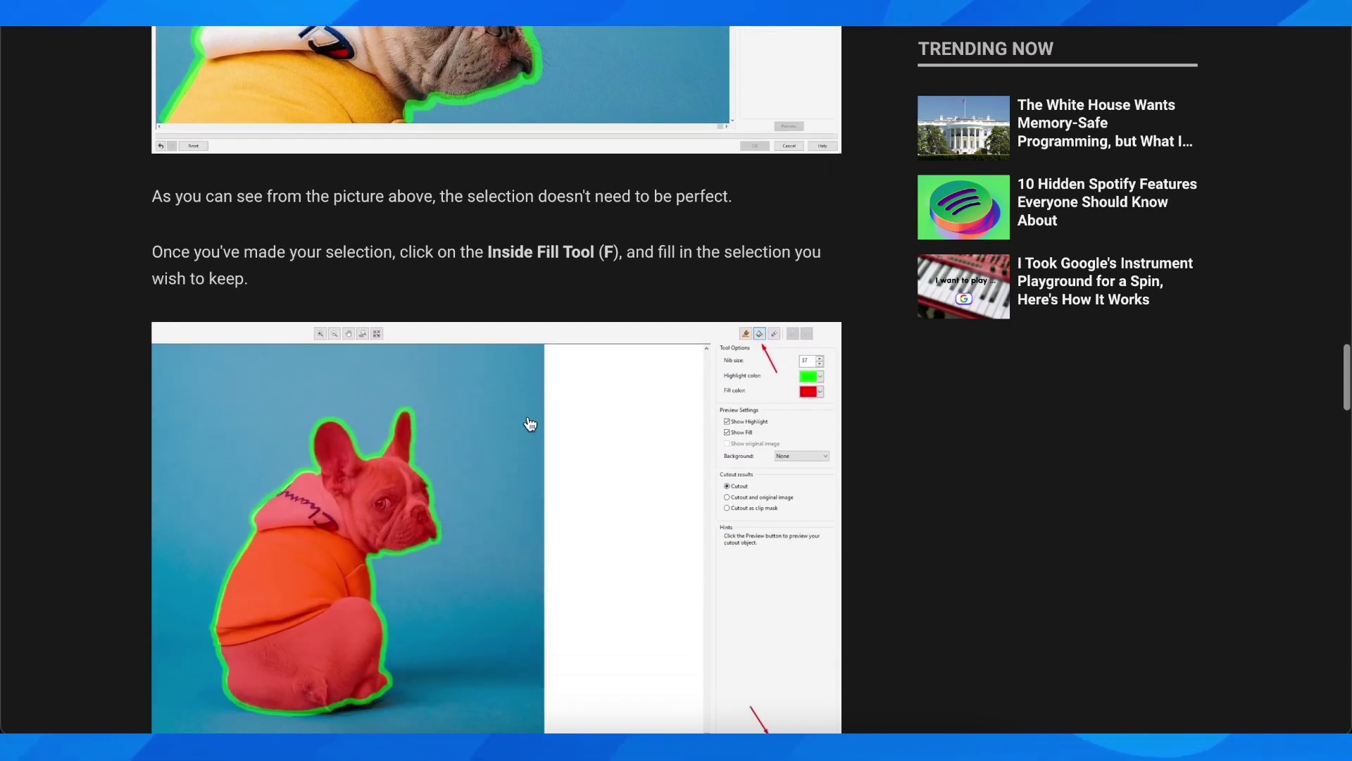
scroll(529, 424, down, 1)
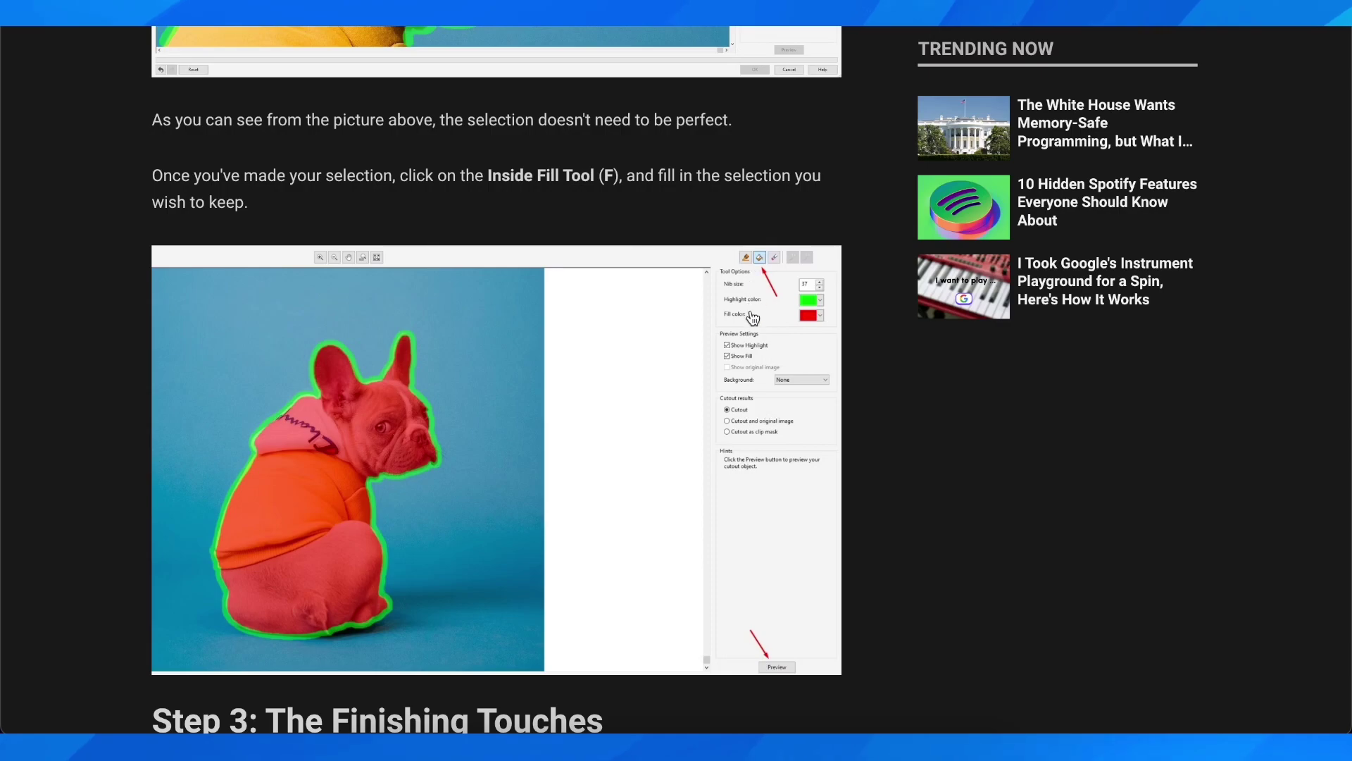
scroll(752, 319, down, 1)
scroll(719, 328, down, 1)
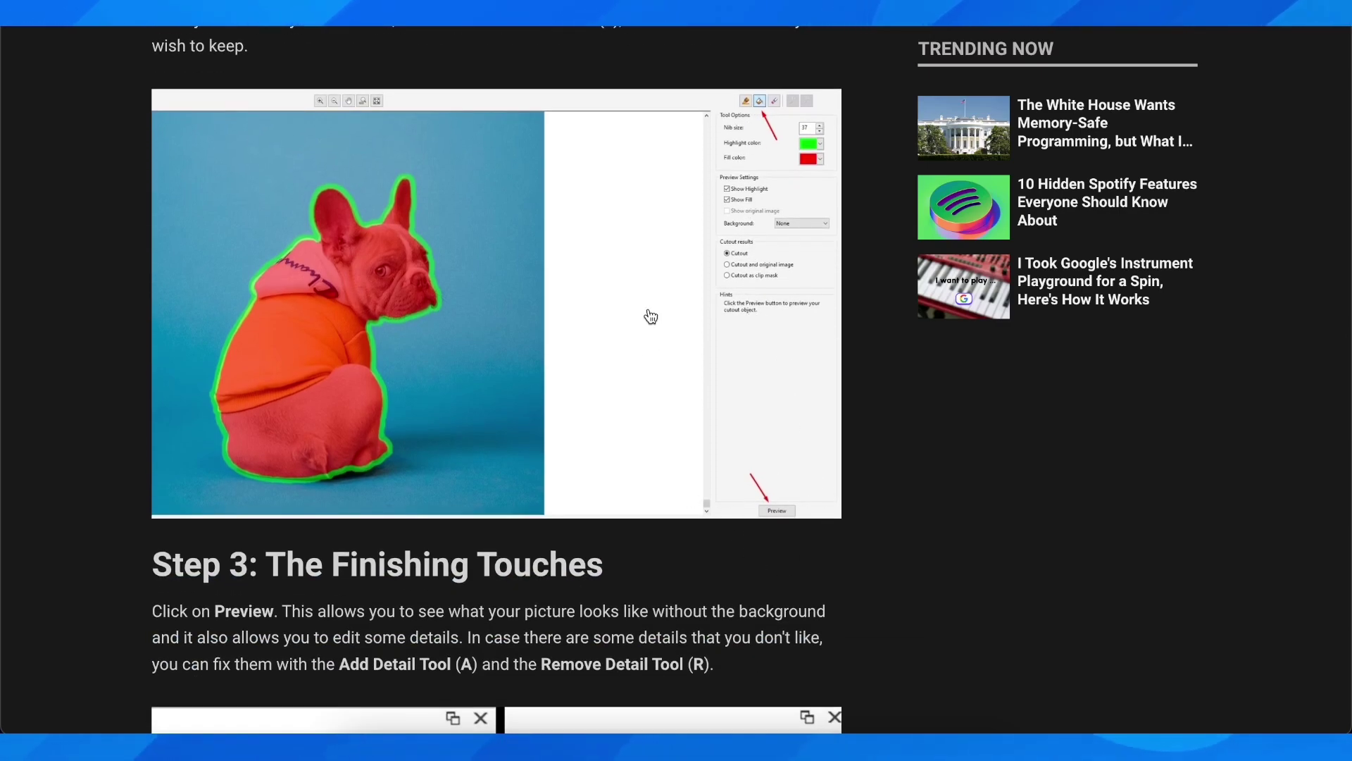
scroll(764, 260, down, 2)
scroll(761, 391, down, 2)
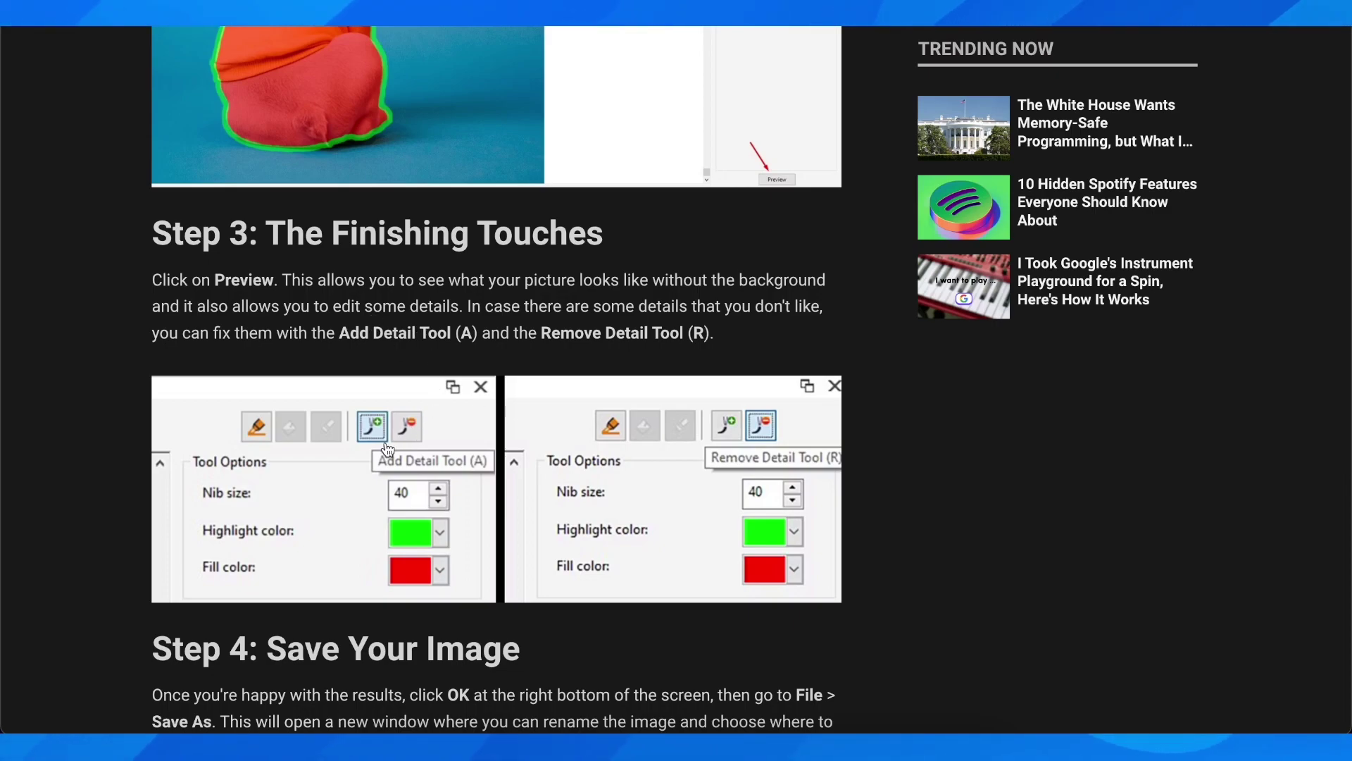
scroll(387, 450, down, 1)
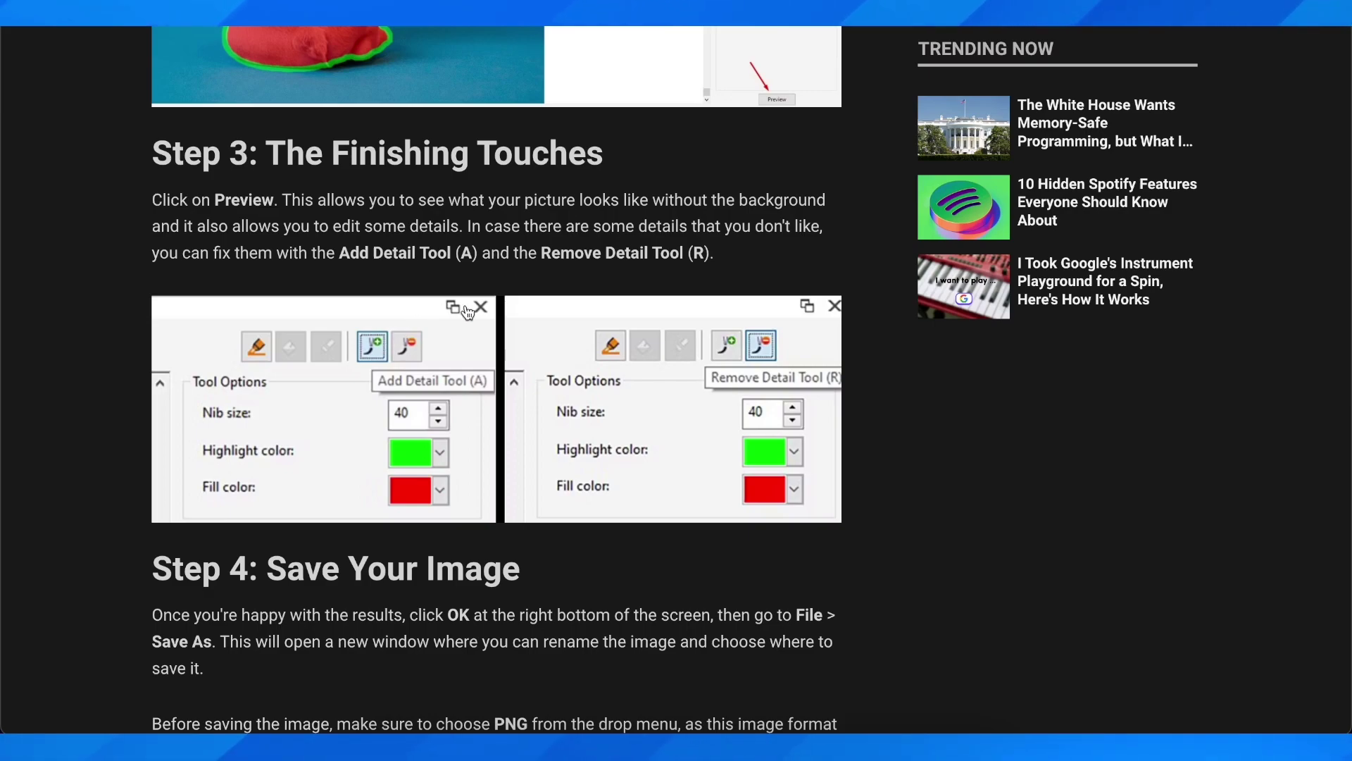
scroll(465, 309, up, 1)
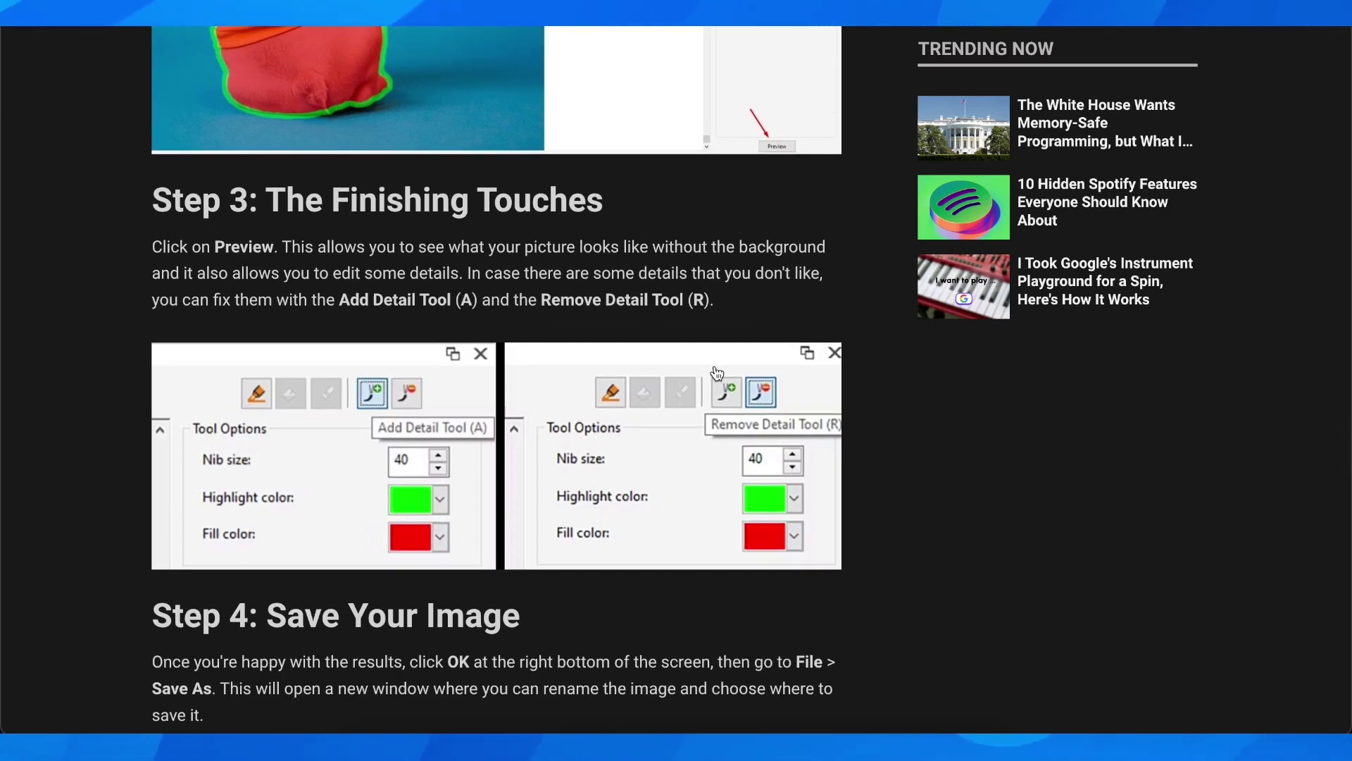
scroll(719, 408, down, 1)
scroll(718, 408, down, 5)
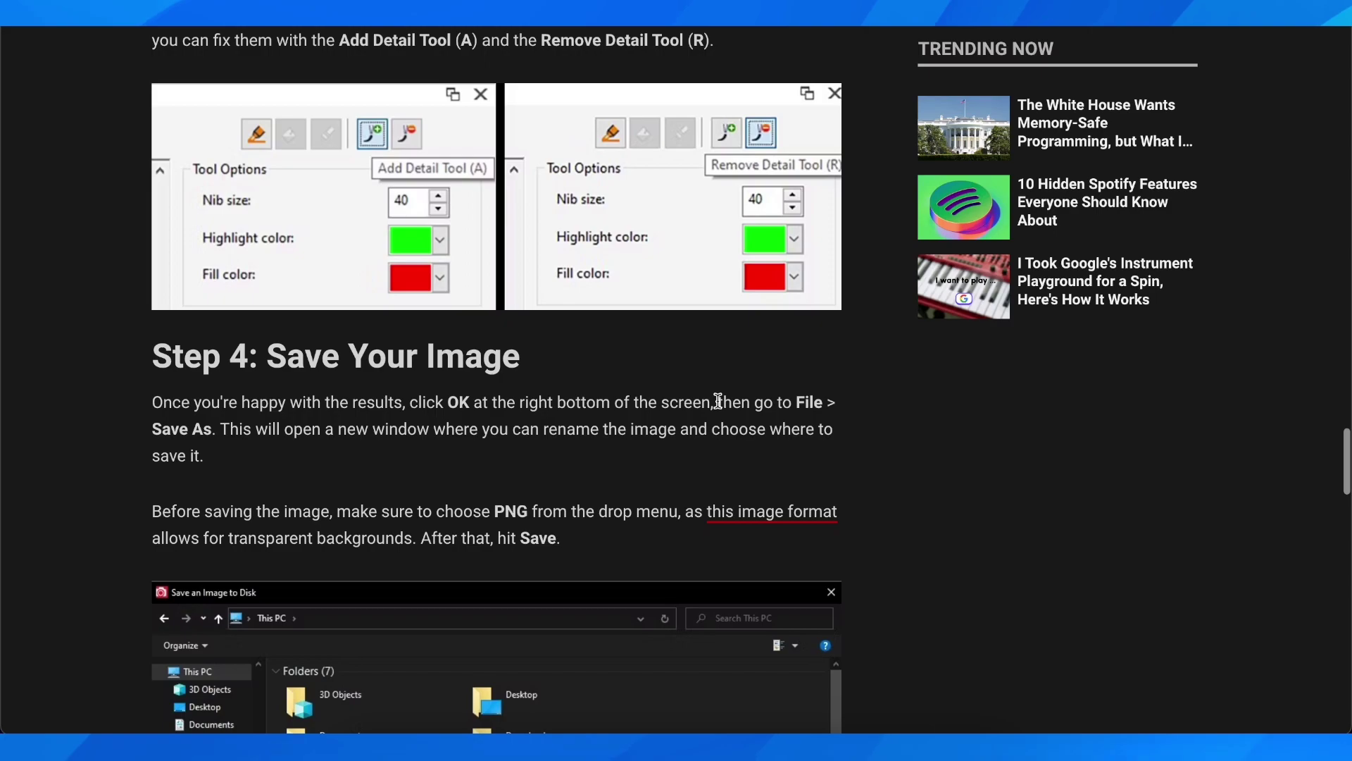
scroll(719, 365, down, 2)
scroll(723, 349, down, 2)
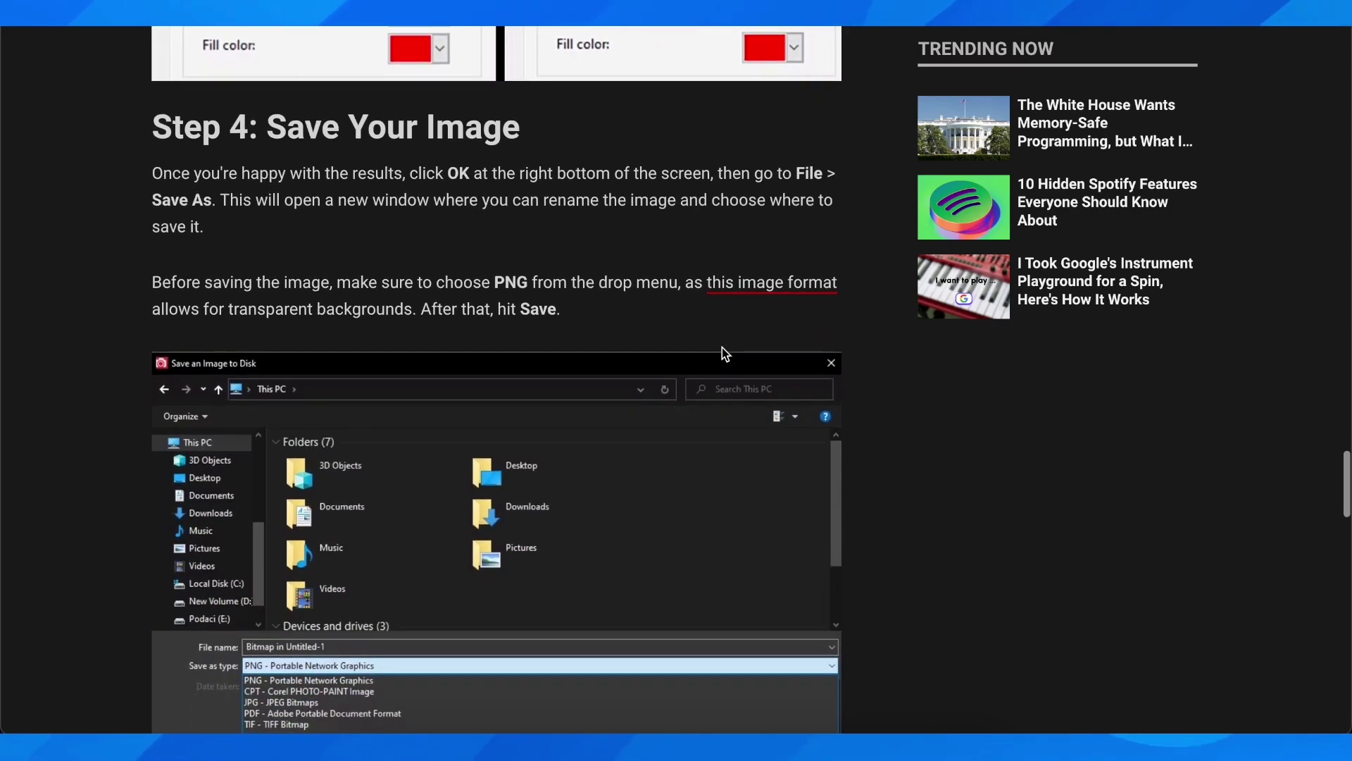
scroll(723, 349, down, 3)
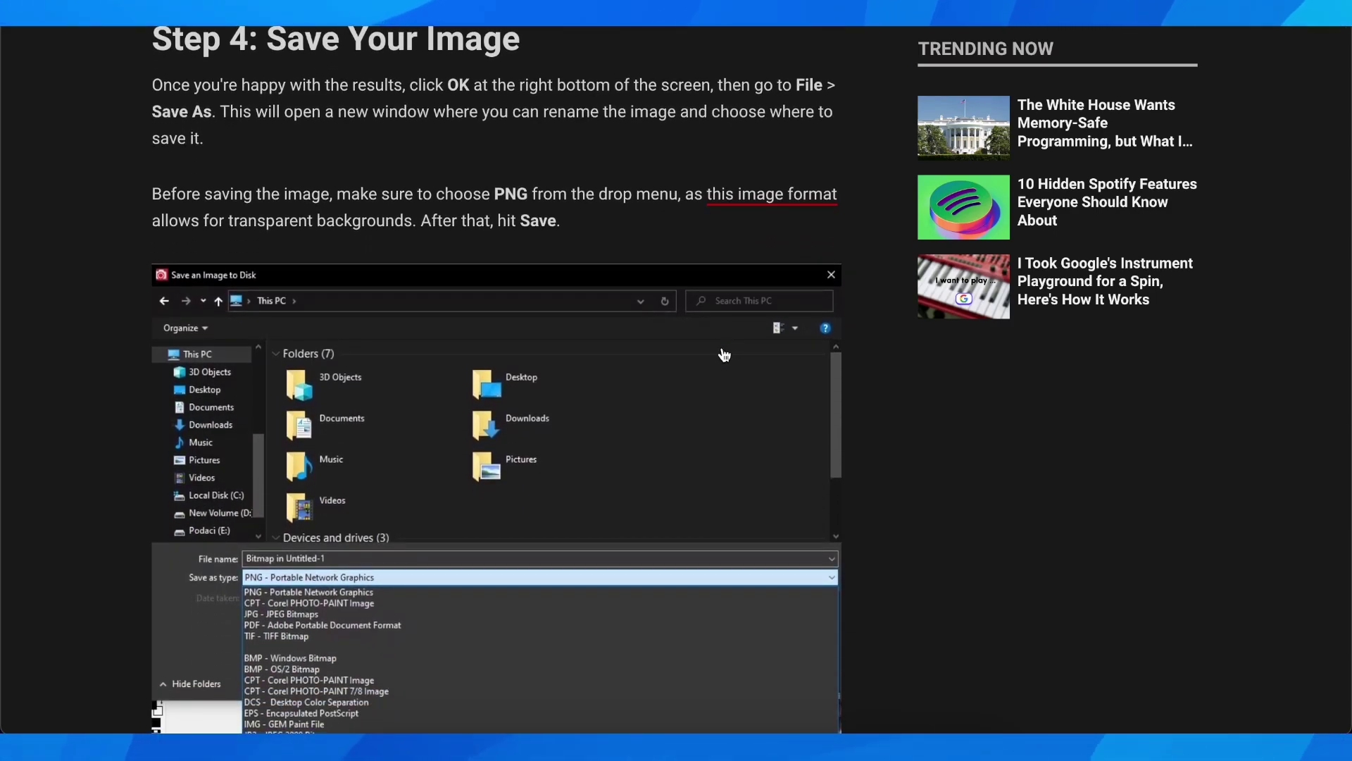